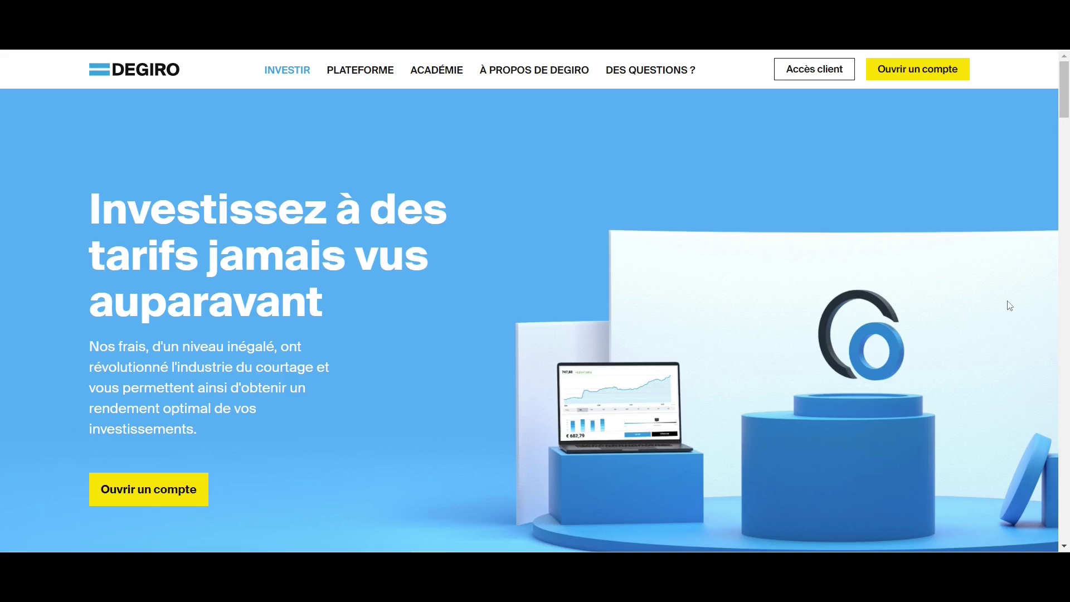
Look over the DEGIRO pricing page down to the fee comparison with other brokers
{"action": "scroll", "coordinate": [1010, 305], "scroll_direction": "down", "scroll_amount": 12}
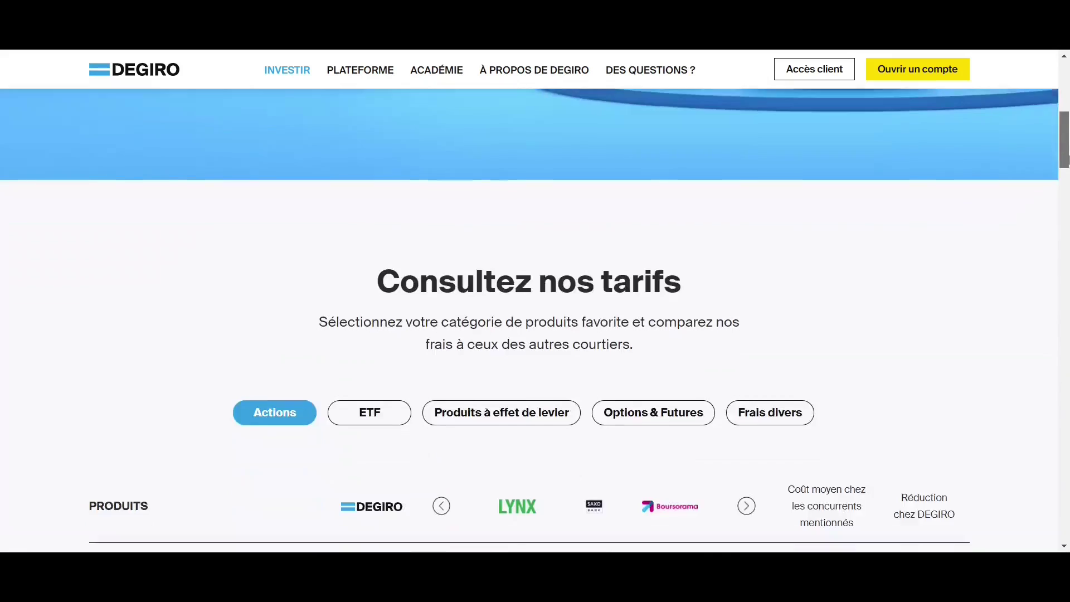
{"action": "scroll", "coordinate": [1067, 195], "scroll_direction": "up", "scroll_amount": 1}
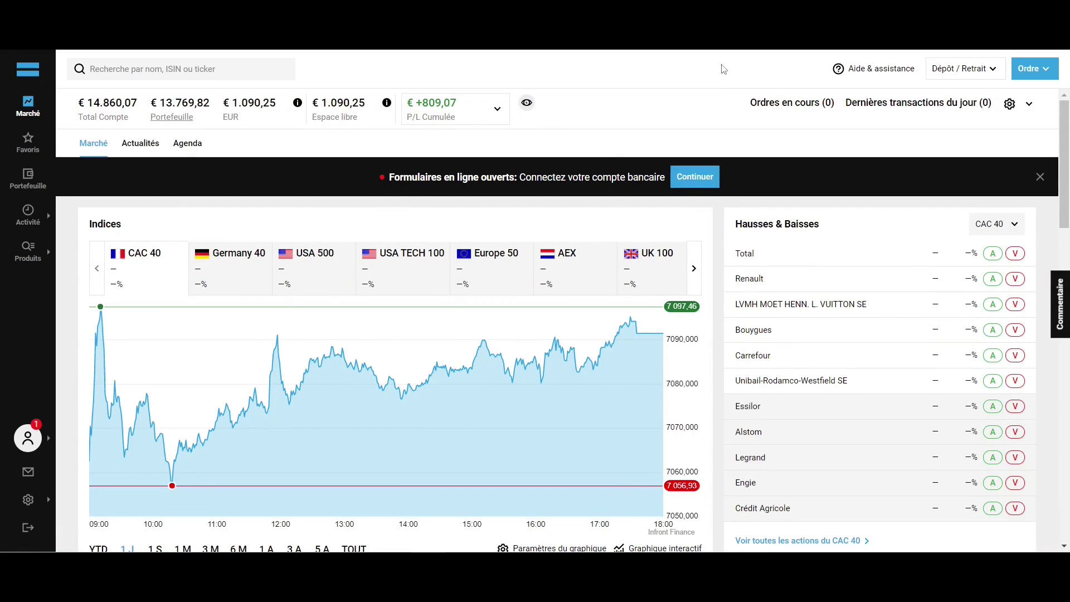
Check the deposit and withdrawal options, and look through the market overview's latest news and agenda
{"action": "left_click", "coordinate": [895, 75]}
{"action": "left_click", "coordinate": [955, 73]}
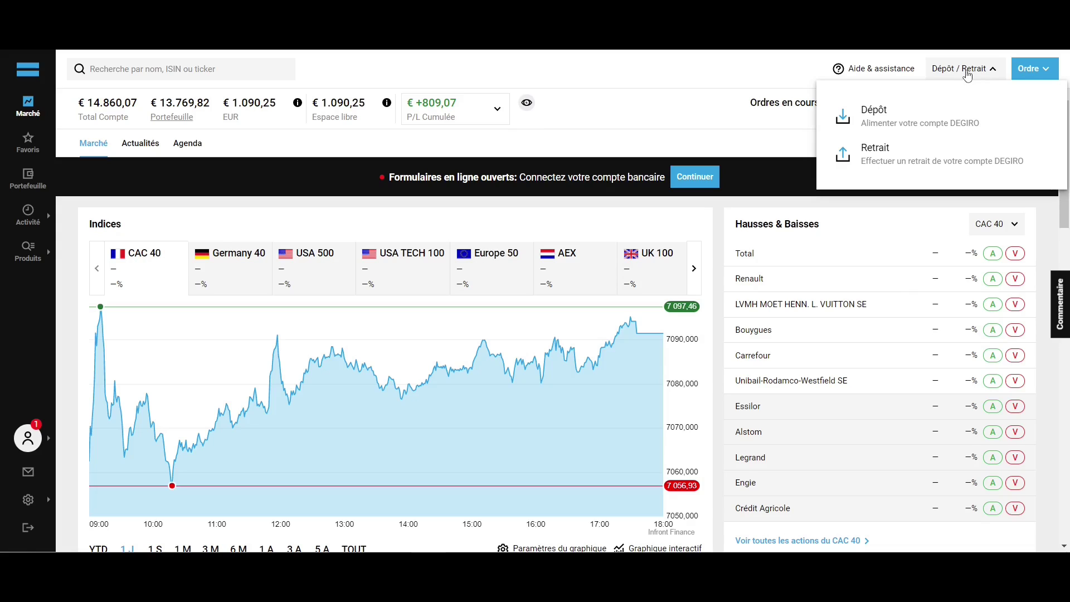
{"action": "left_click", "coordinate": [967, 76]}
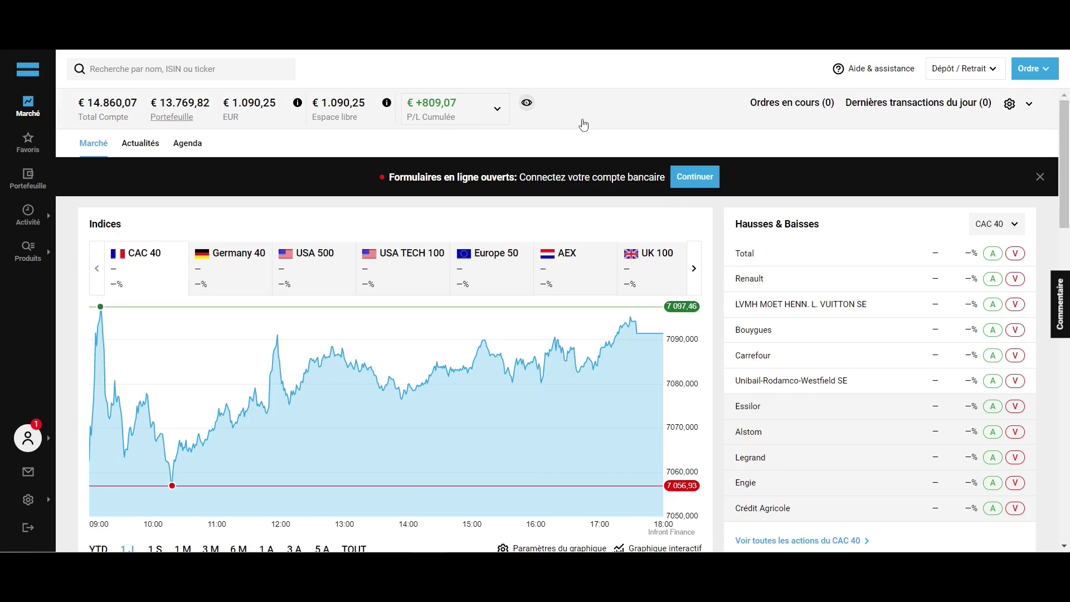
{"action": "scroll", "coordinate": [714, 229], "scroll_direction": "down", "scroll_amount": 5}
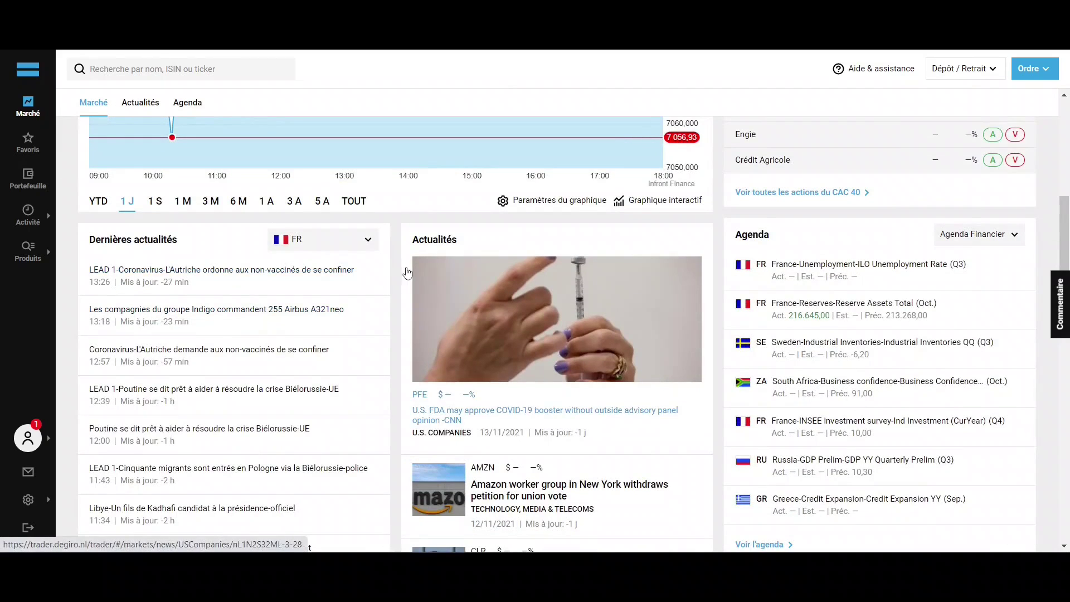
{"action": "scroll", "coordinate": [401, 269], "scroll_direction": "down", "scroll_amount": 4}
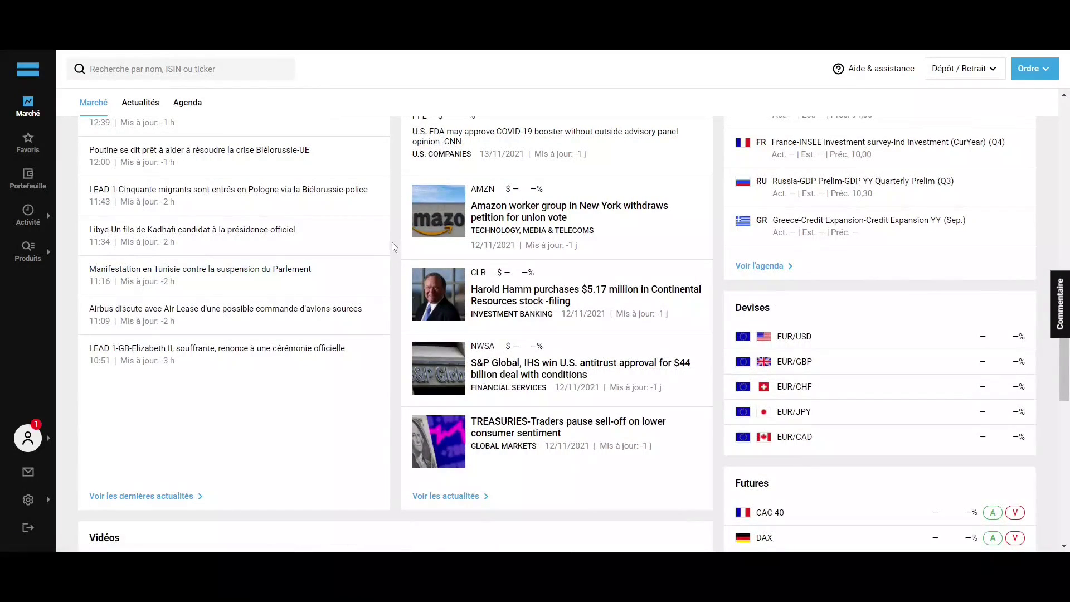
Open the favourites list and review the saved stocks
{"action": "left_click", "coordinate": [29, 142]}
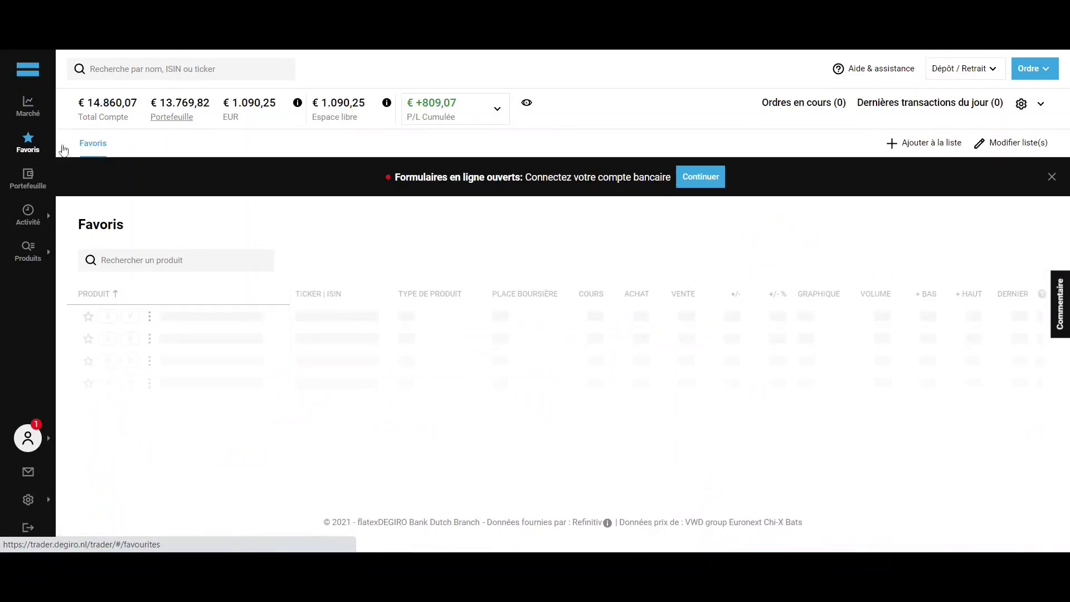
{"action": "scroll", "coordinate": [306, 218], "scroll_direction": "down", "scroll_amount": 3}
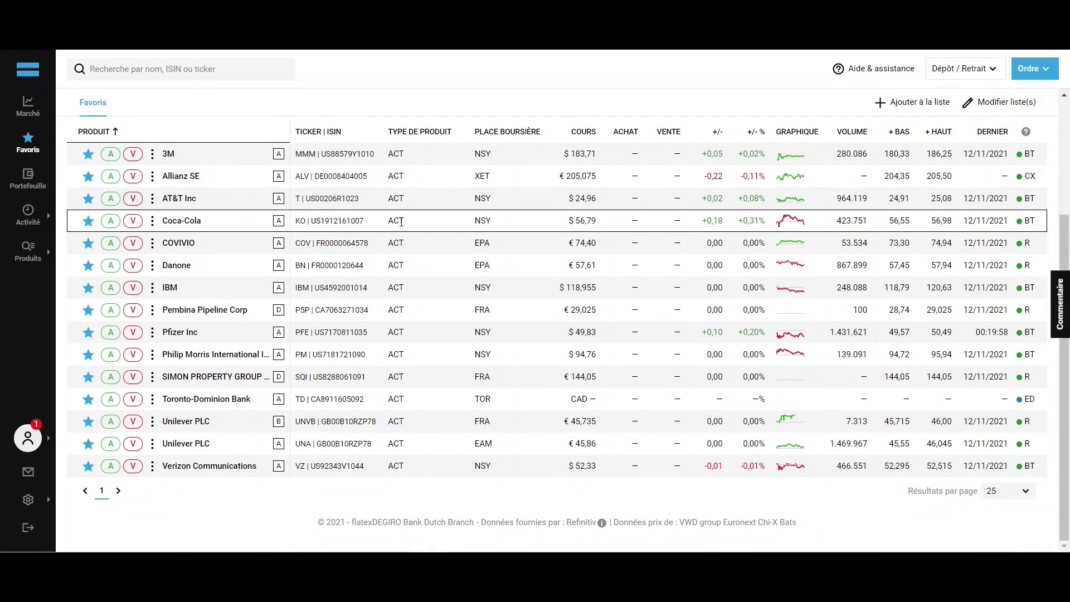
{"action": "scroll", "coordinate": [402, 222], "scroll_direction": "up", "scroll_amount": 3}
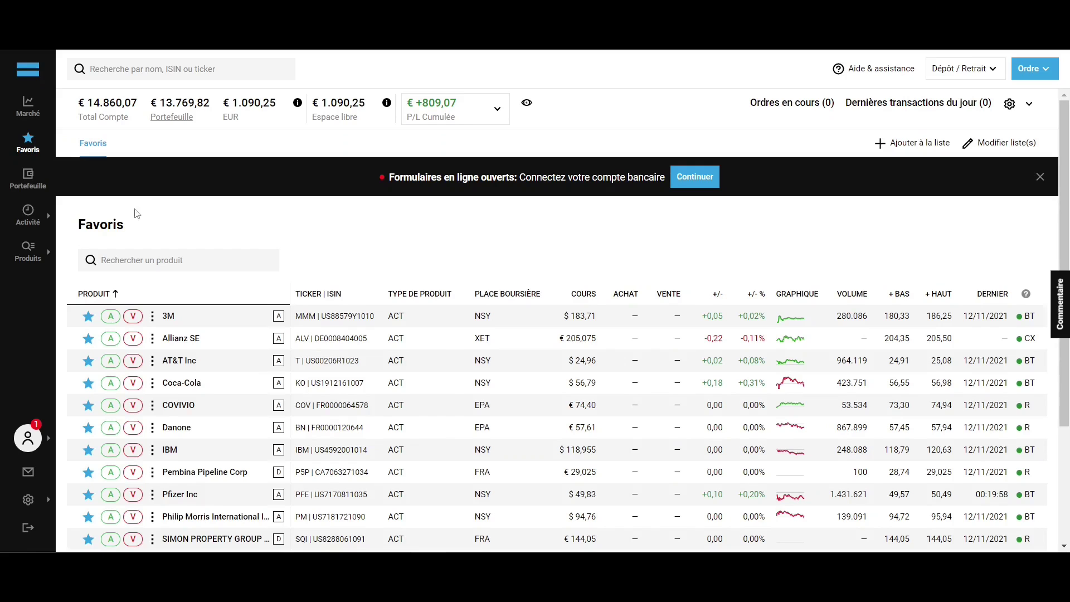
List all French stocks from the product catalogue
{"action": "left_click", "coordinate": [25, 254]}
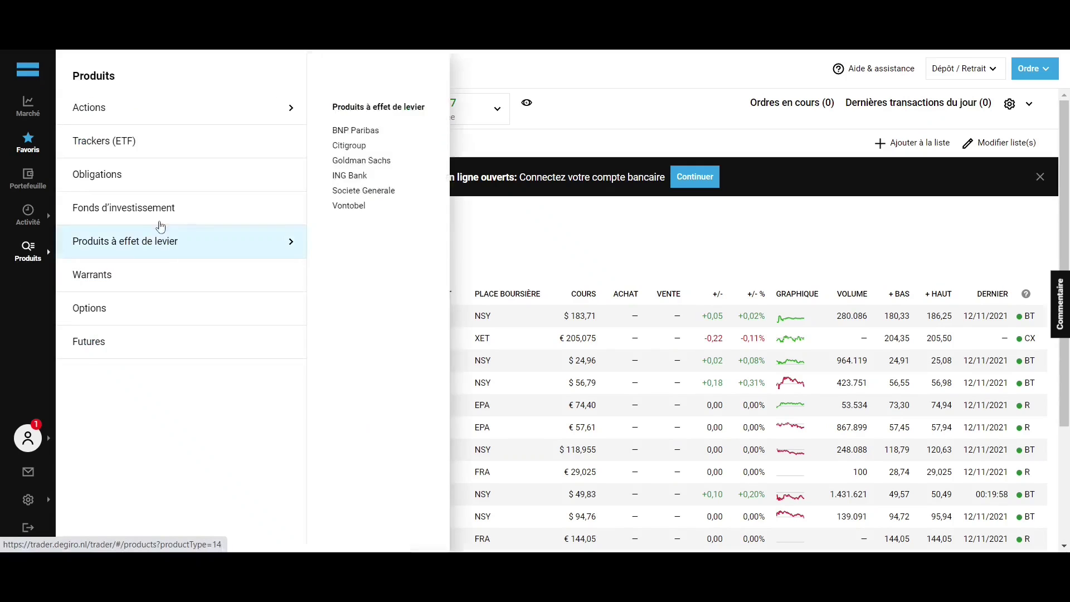
{"action": "mouse_move", "coordinate": [191, 110]}
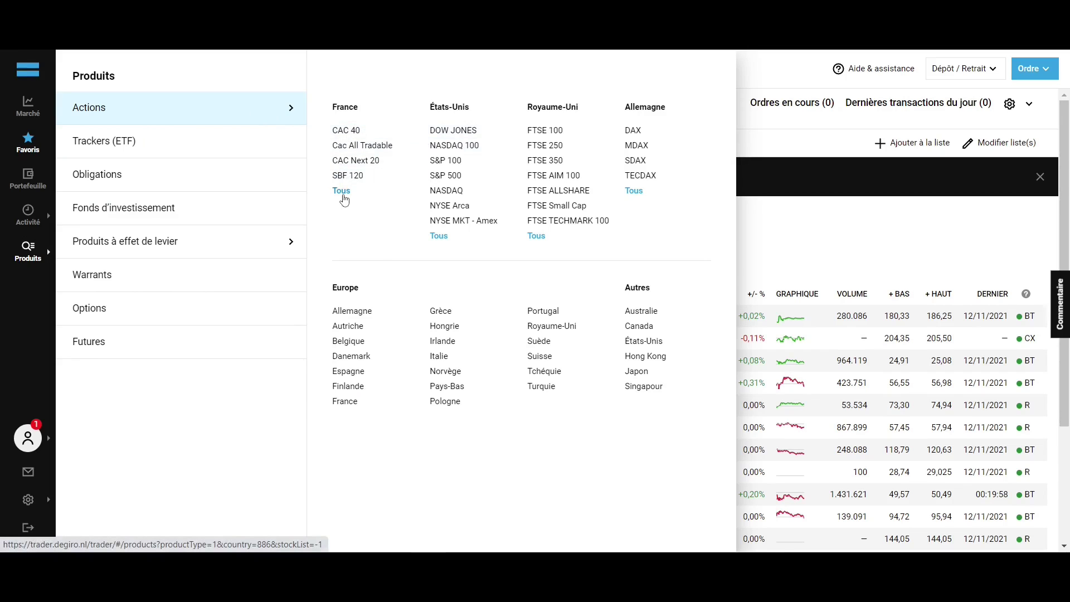
{"action": "left_click", "coordinate": [341, 190]}
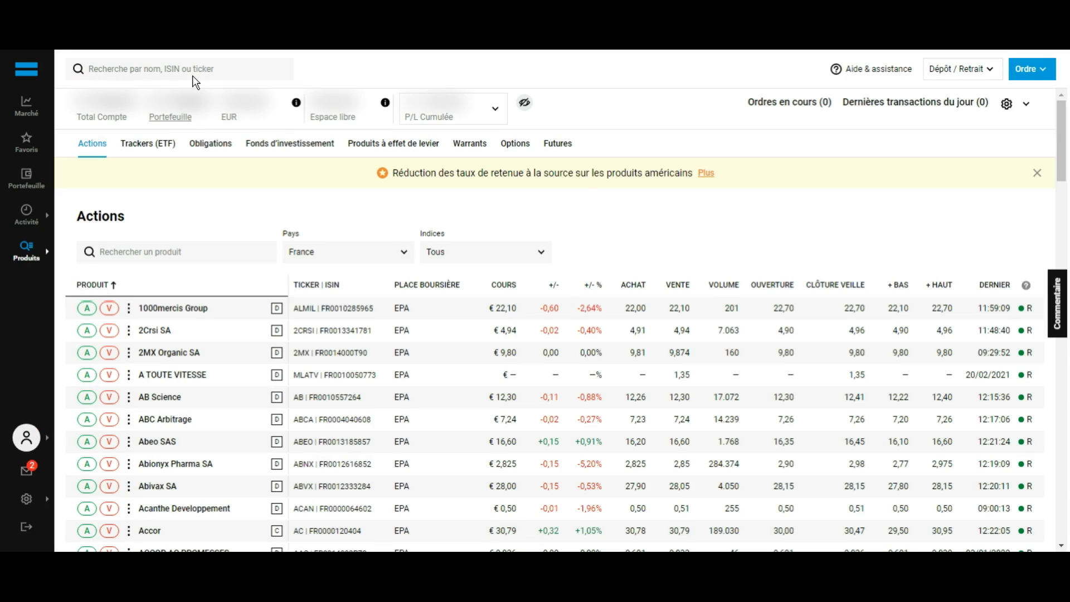
Search for Derwent London PLC and open its London Stock Exchange (LSE) listing in GBX
{"action": "left_click", "coordinate": [193, 78]}
{"action": "type", "text": "Derwent London PLC"}
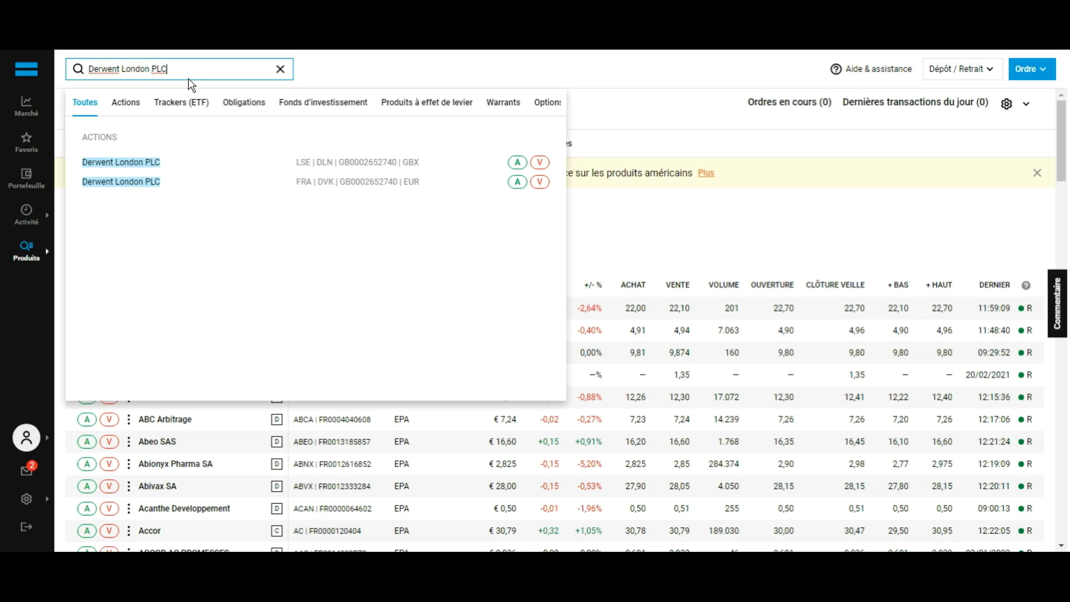
{"action": "left_click", "coordinate": [189, 169]}
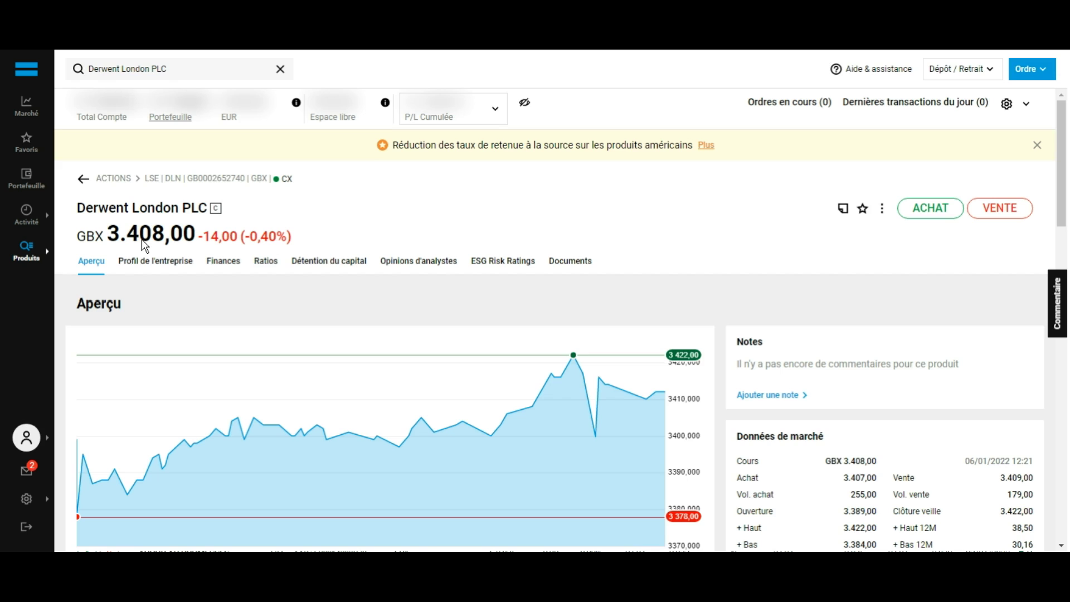
Review Derwent London PLC's price chart, news and financial statements, and return to the stock's overview
{"action": "scroll", "coordinate": [141, 239], "scroll_direction": "down", "scroll_amount": 1}
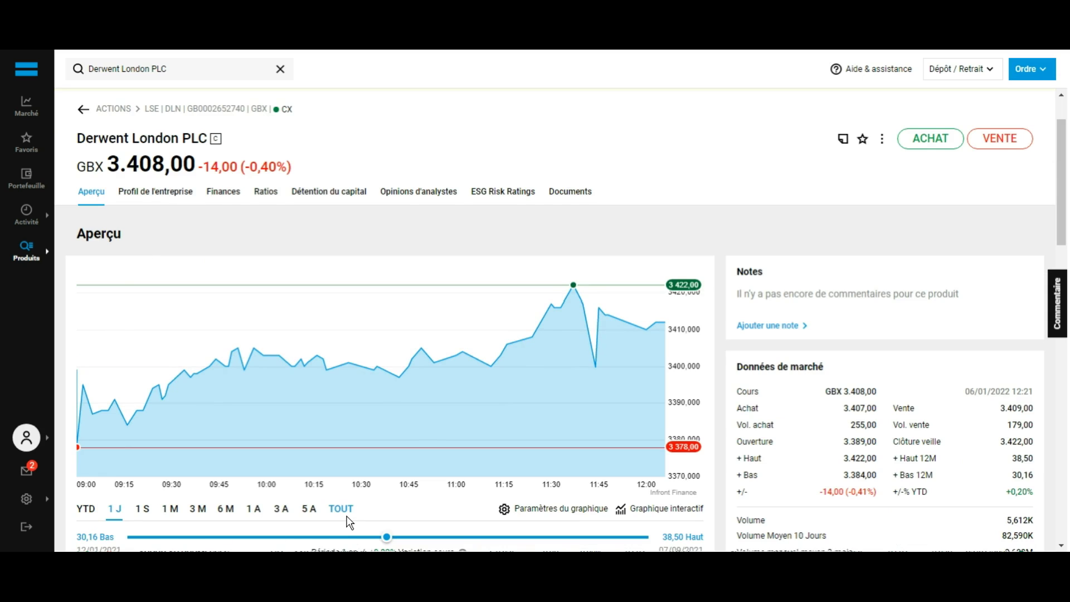
{"action": "scroll", "coordinate": [349, 523], "scroll_direction": "down", "scroll_amount": 5}
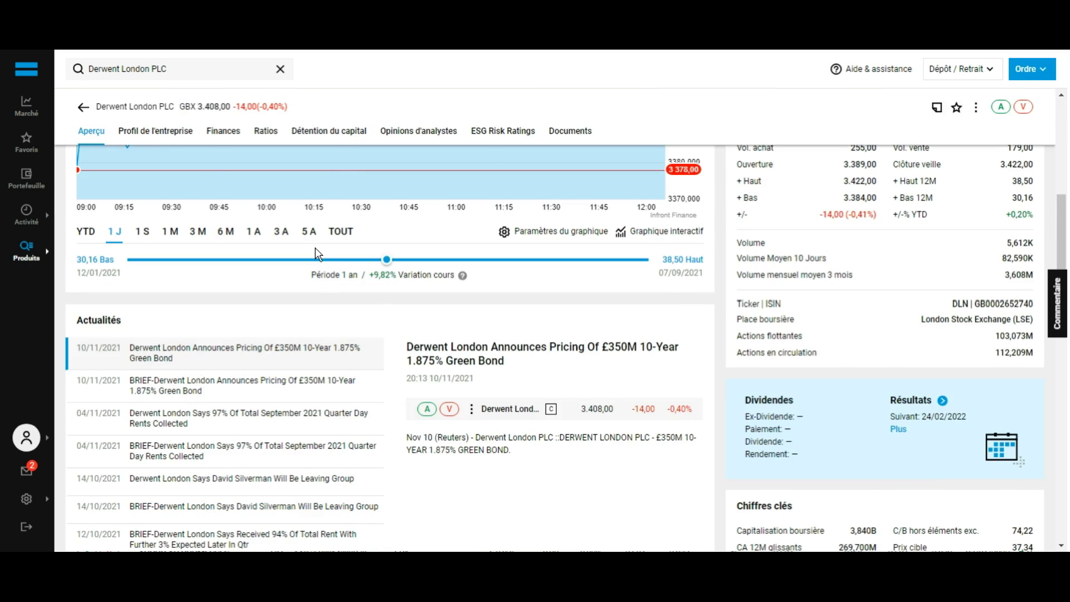
{"action": "scroll", "coordinate": [315, 247], "scroll_direction": "up", "scroll_amount": 4}
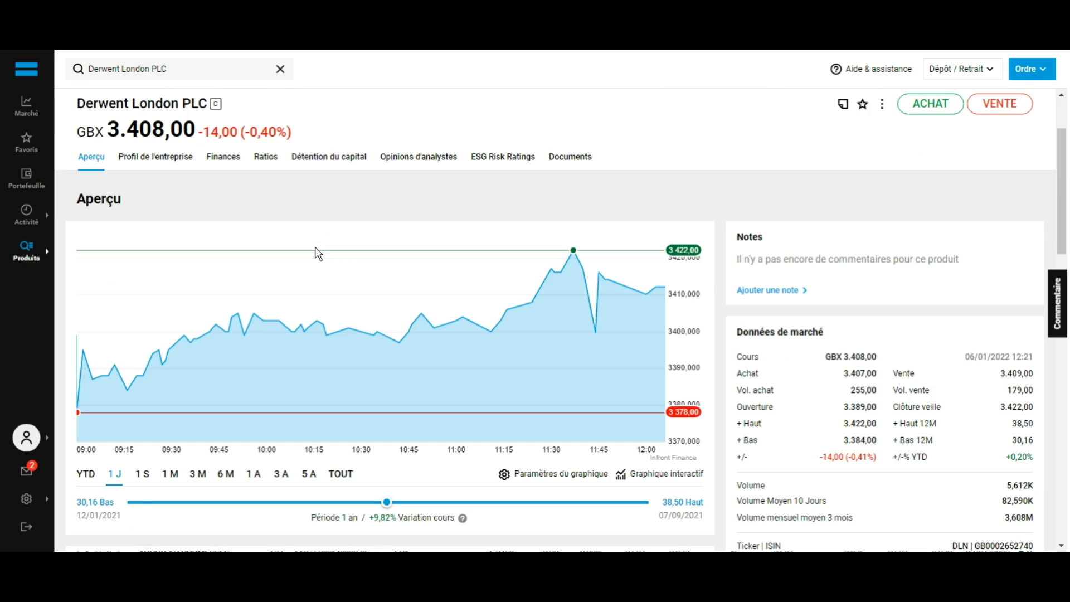
{"action": "left_click", "coordinate": [225, 156]}
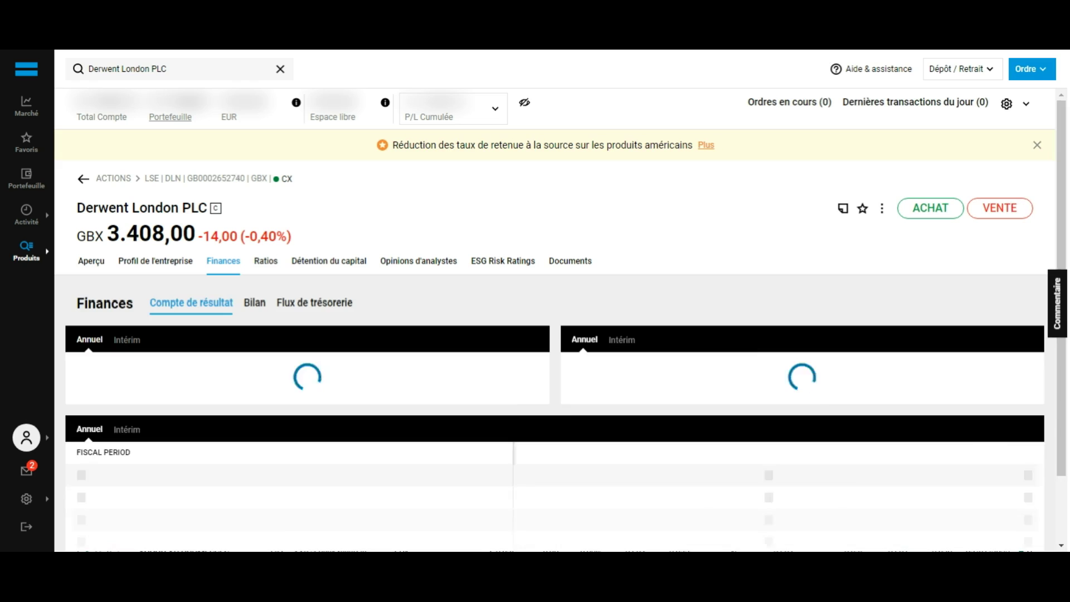
{"action": "left_click", "coordinate": [91, 261]}
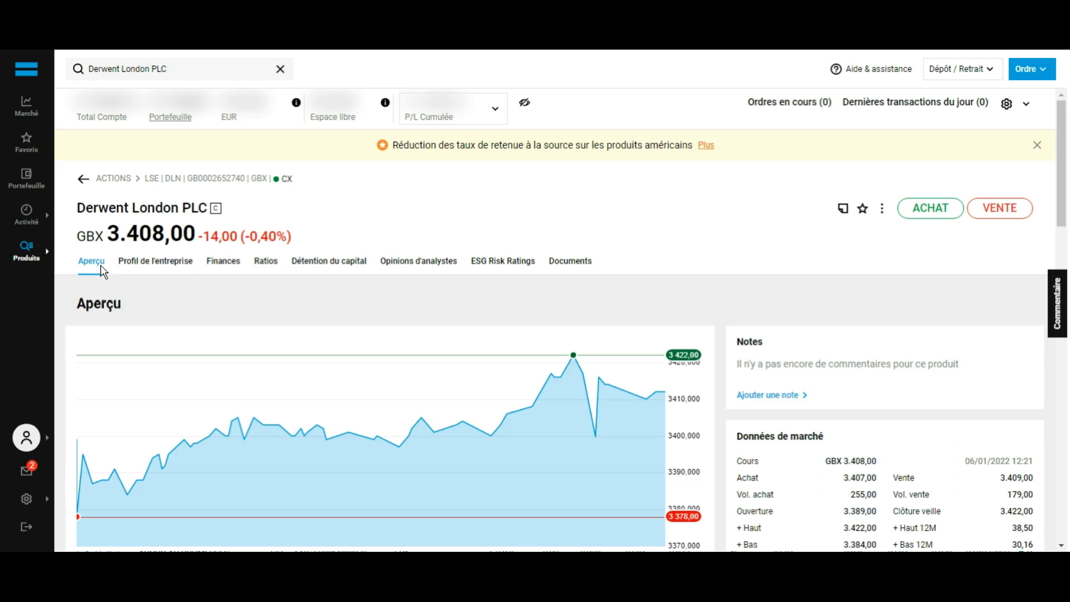
Fill in a market buy order for 1 Derwent London PLC share and close the order form without submitting it
{"action": "left_click", "coordinate": [933, 218]}
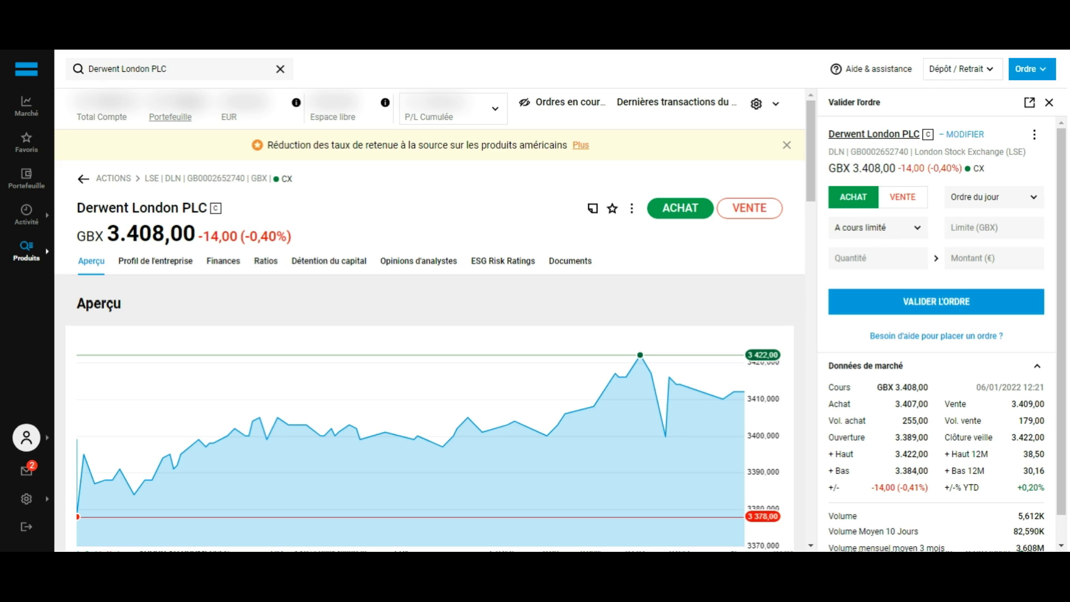
{"action": "left_click", "coordinate": [889, 236]}
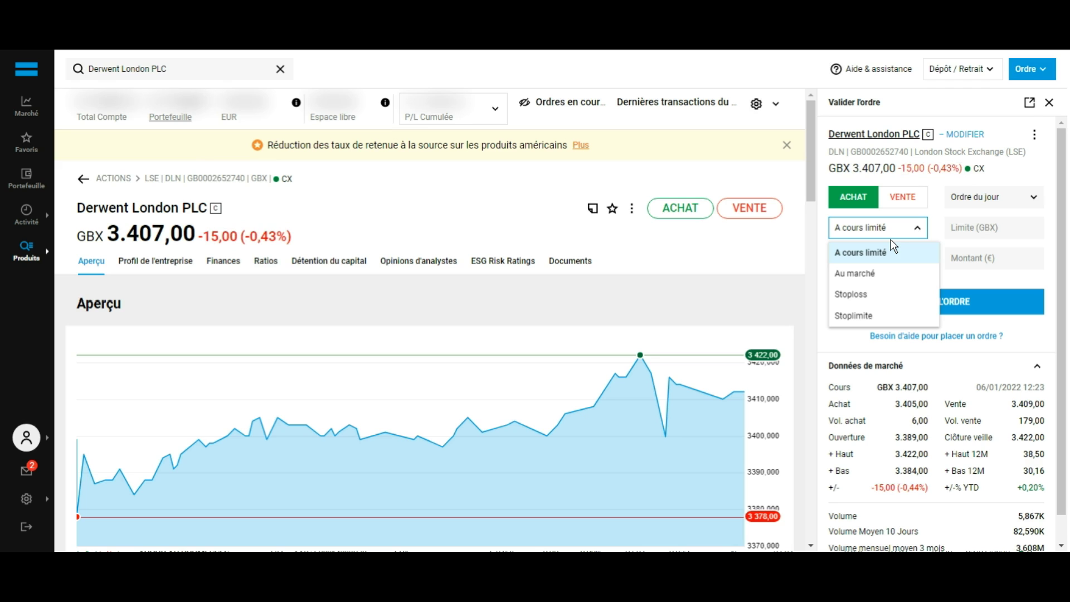
{"action": "left_click", "coordinate": [886, 275]}
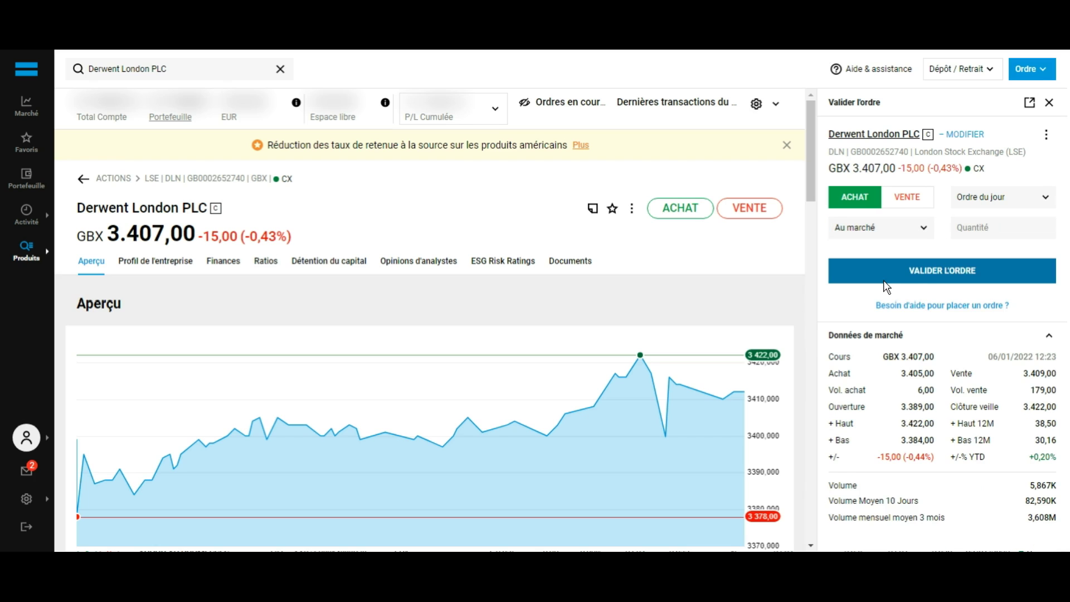
{"action": "left_click", "coordinate": [1022, 235]}
{"action": "type", "text": "1"}
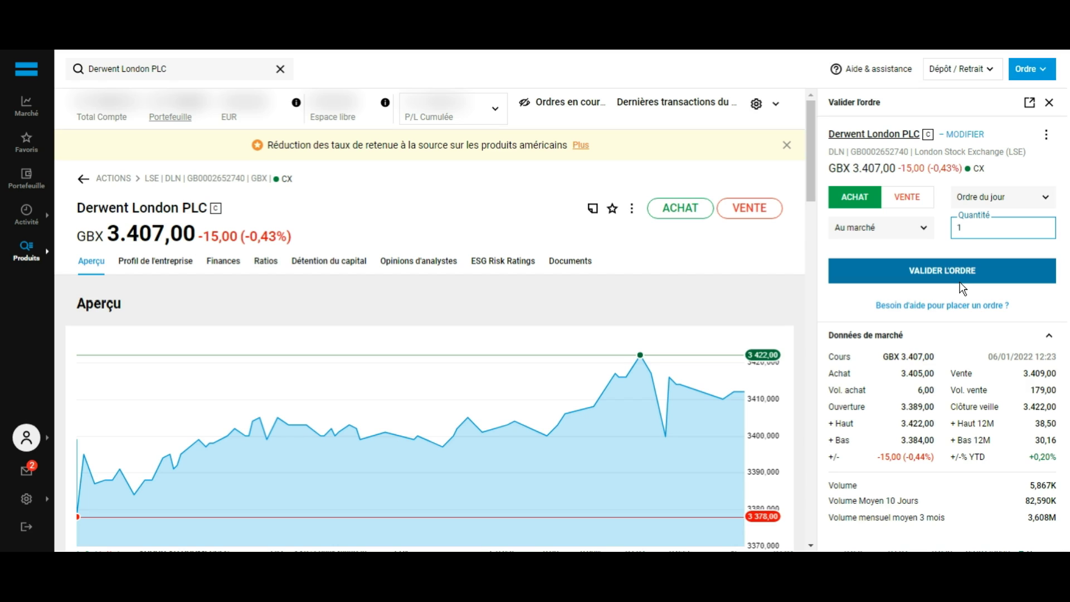
{"action": "left_click", "coordinate": [1049, 102]}
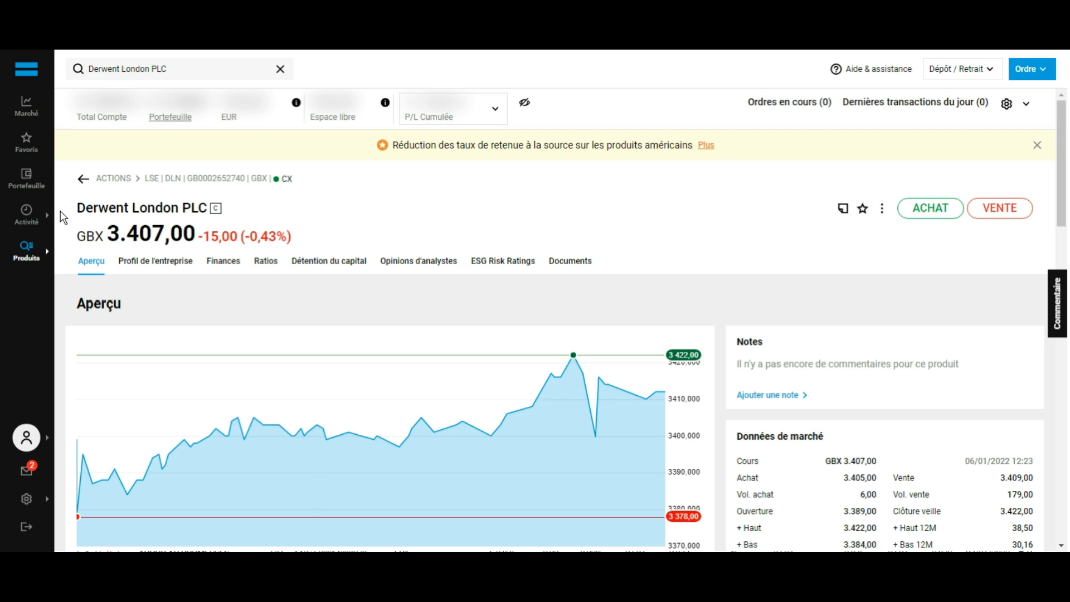
Open the portfolio and review its open positions and upcoming dividends
{"action": "left_click", "coordinate": [33, 194]}
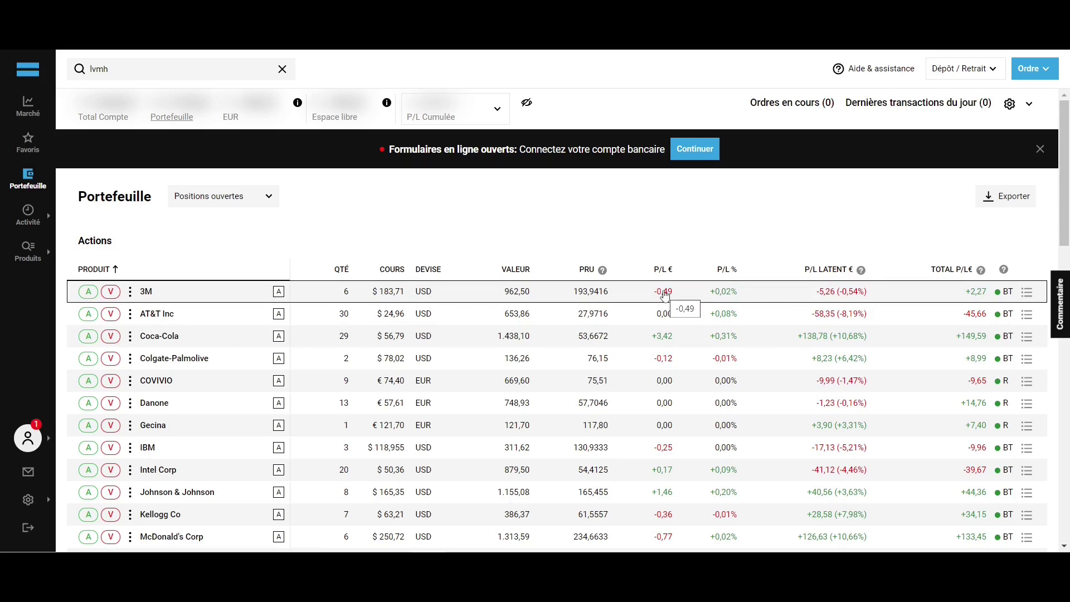
{"action": "scroll", "coordinate": [719, 274], "scroll_direction": "down", "scroll_amount": 10}
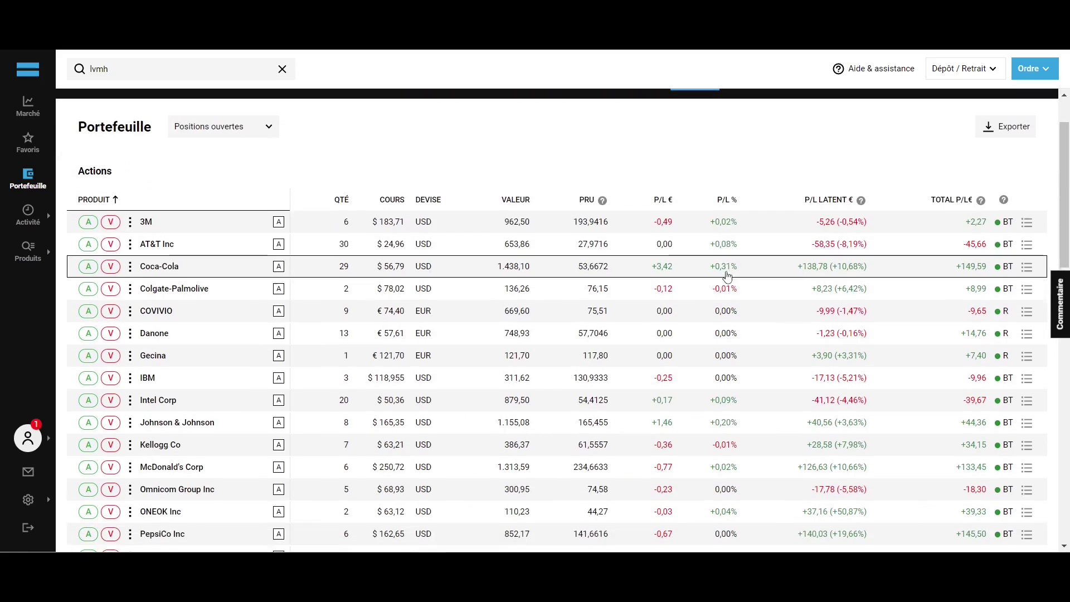
{"action": "scroll", "coordinate": [727, 275], "scroll_direction": "down", "scroll_amount": 8}
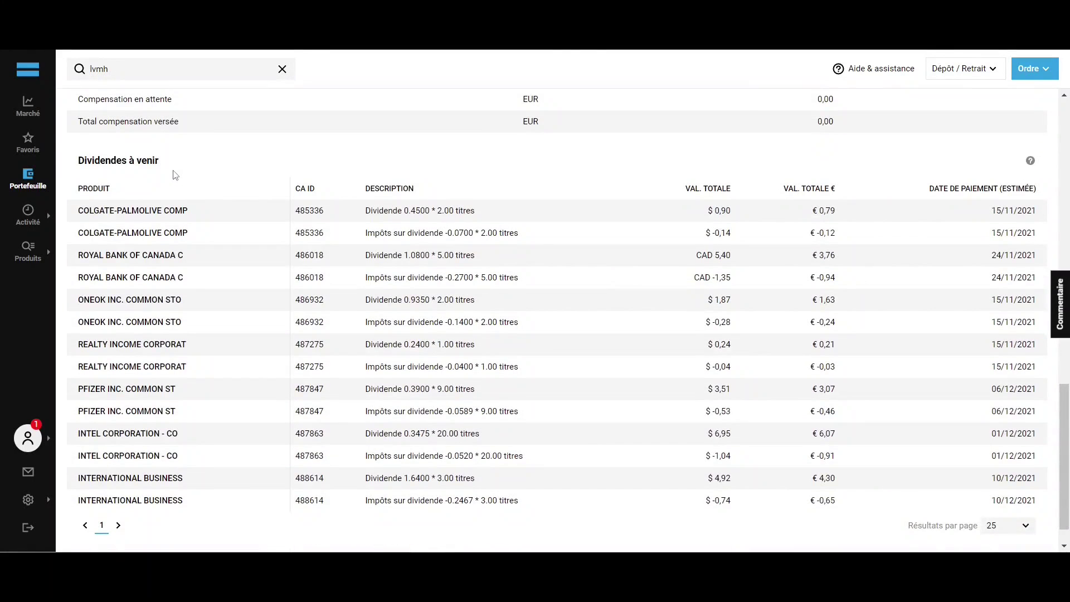
{"action": "scroll", "coordinate": [178, 176], "scroll_direction": "up", "scroll_amount": 18}
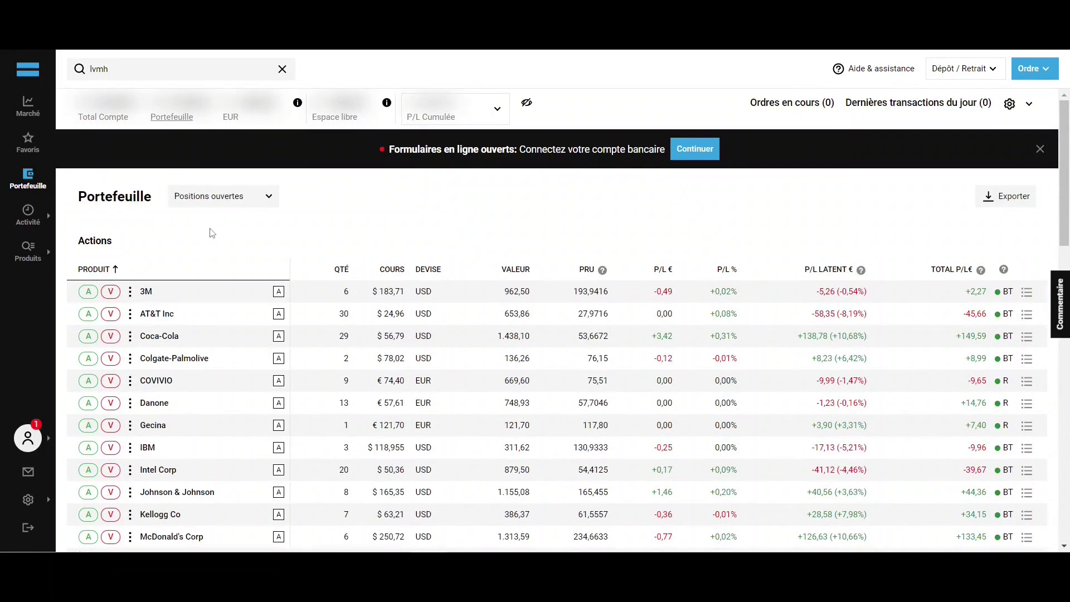
Prepare a sell order for 3M from the portfolio, with order type "Au marché" and a quantity of 1
{"action": "left_click", "coordinate": [113, 293]}
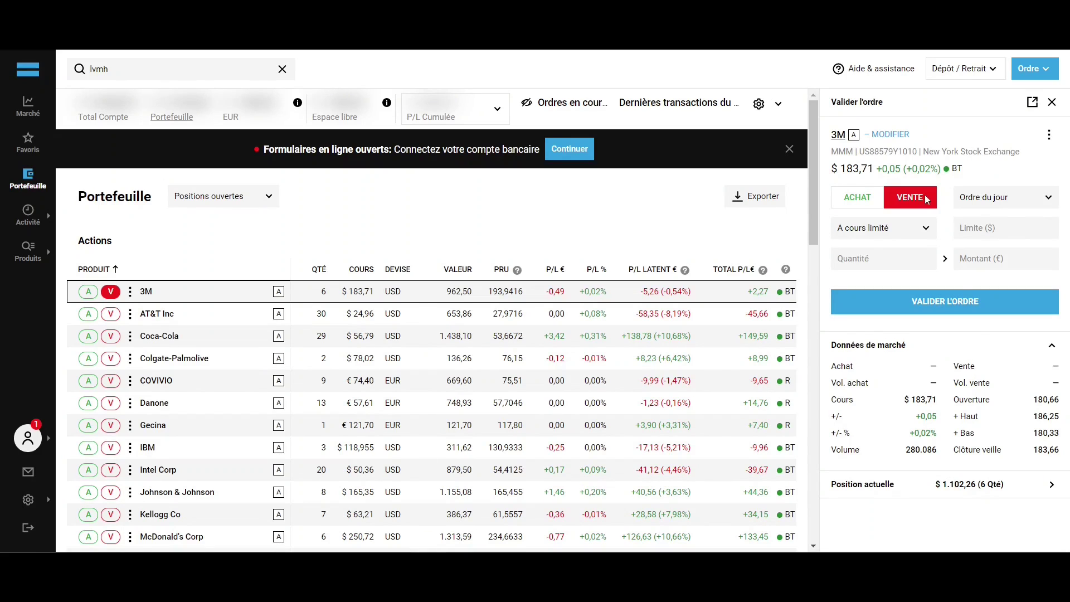
{"action": "left_click", "coordinate": [912, 233]}
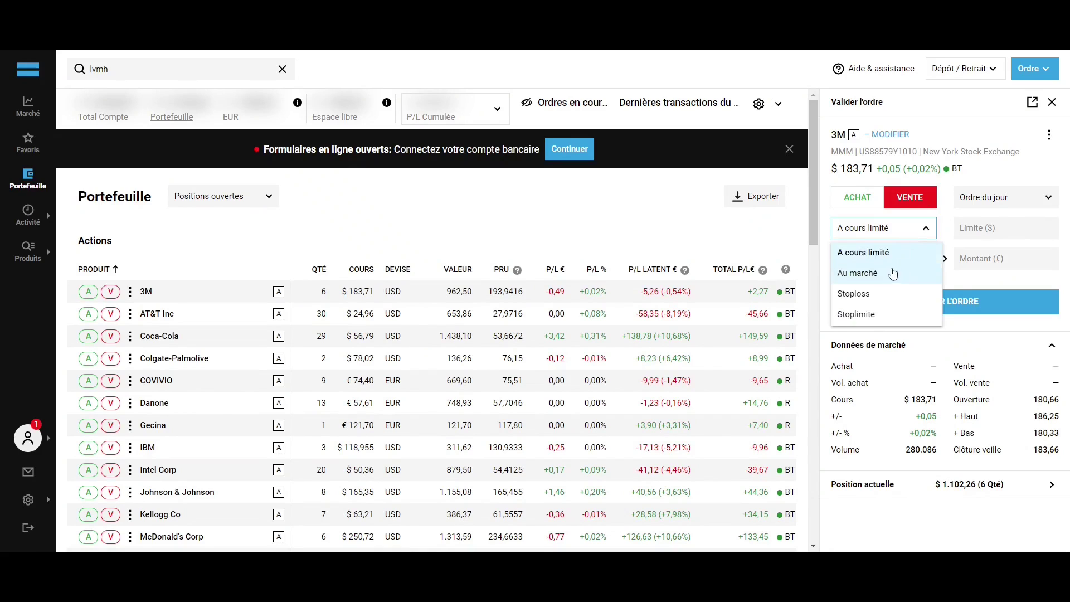
{"action": "left_click", "coordinate": [897, 272]}
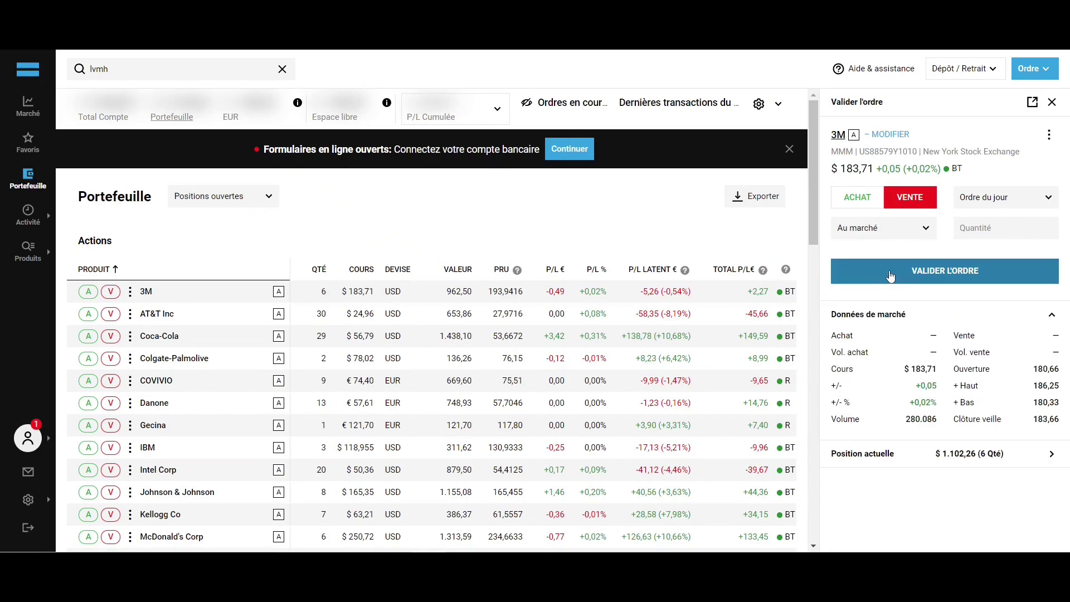
{"action": "left_click", "coordinate": [983, 227]}
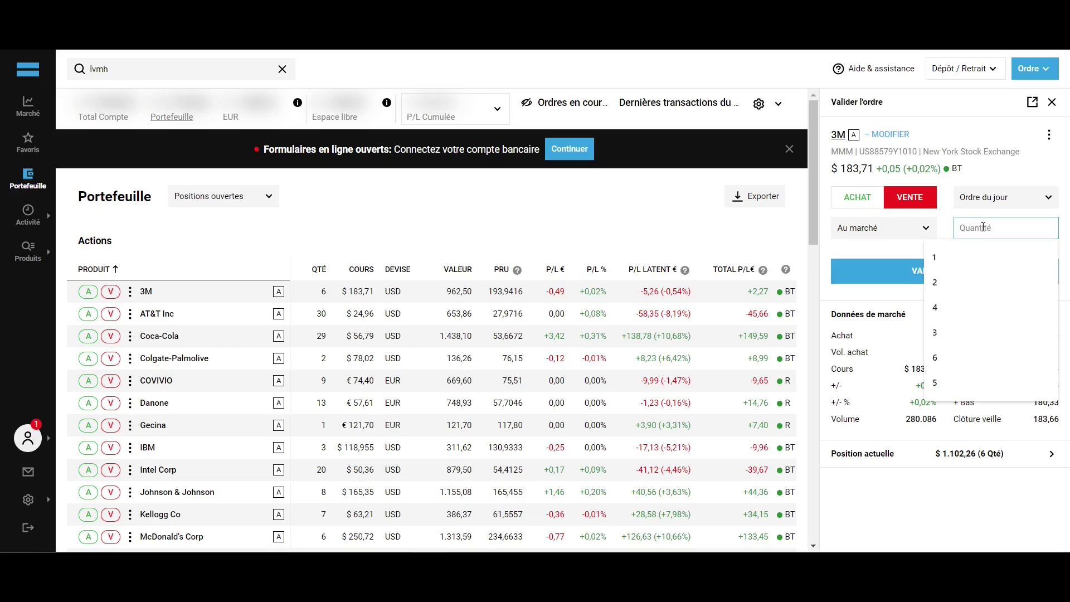
{"action": "type", "text": "1"}
{"action": "left_click", "coordinate": [946, 216]}
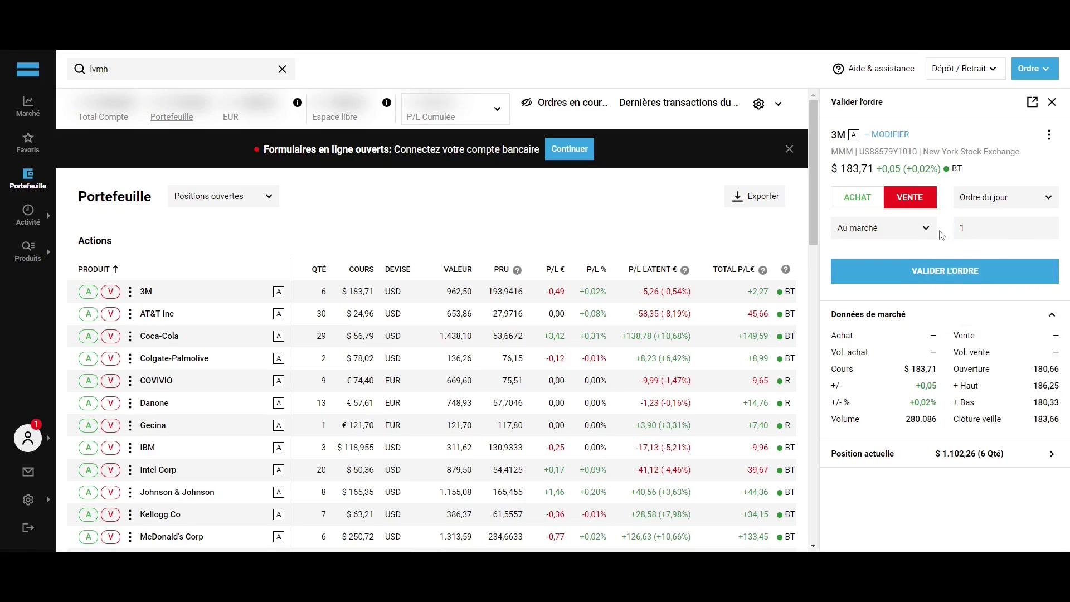